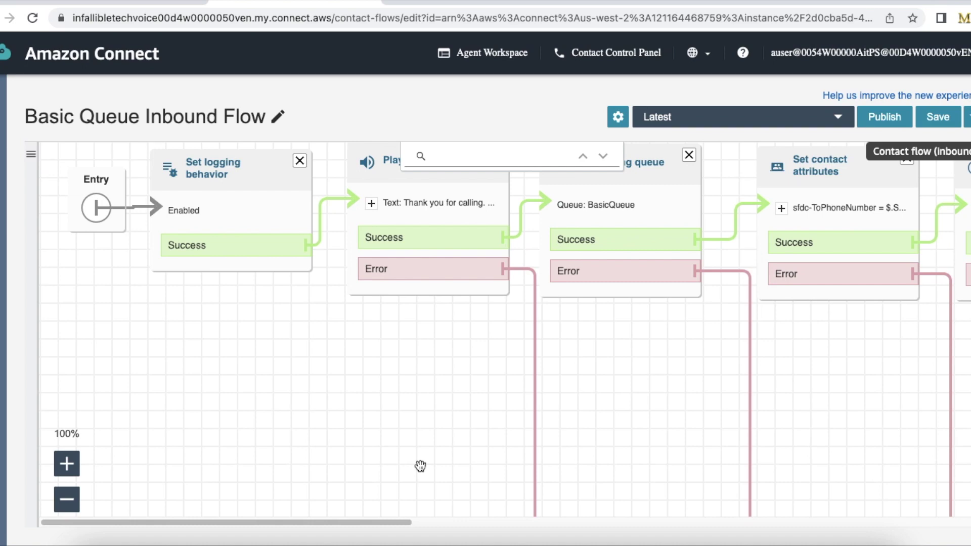
Step: Move the Set recording and analytics block left, next to the Lambda block
{"action": "scroll", "coordinate": [640, 408], "scroll_direction": "right", "scroll_amount": 5}
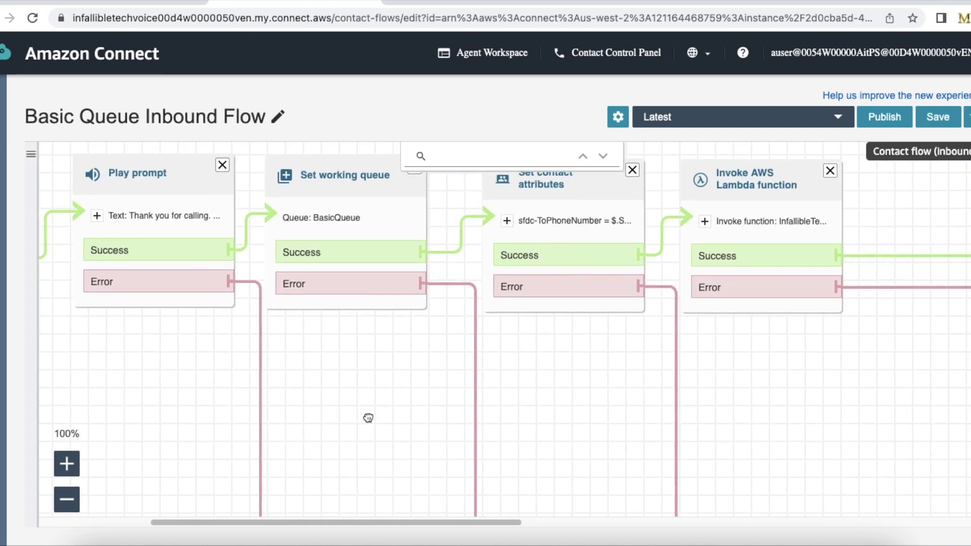
{"action": "scroll", "coordinate": [759, 403], "scroll_direction": "right", "scroll_amount": 4}
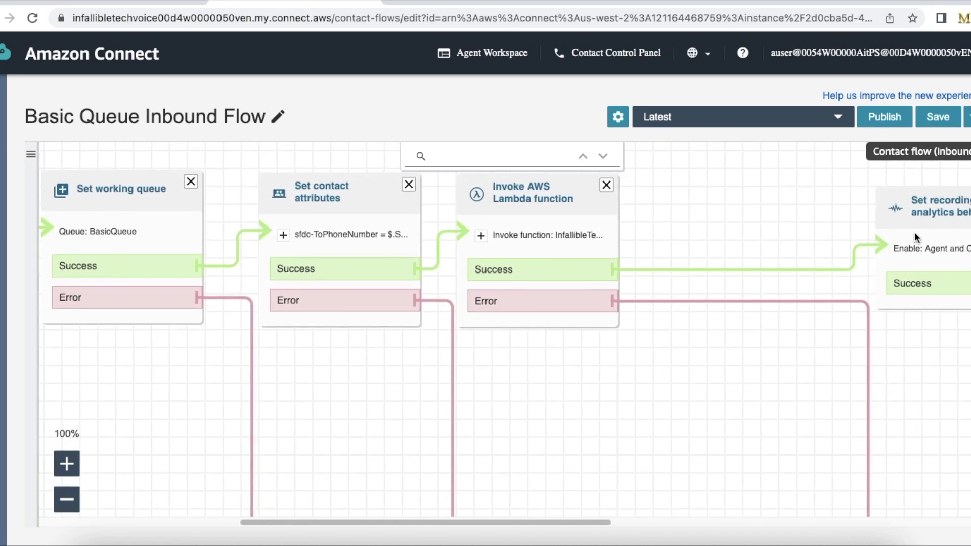
{"action": "left_click_drag", "start_coordinate": [940, 210], "coordinate": [804, 182]}
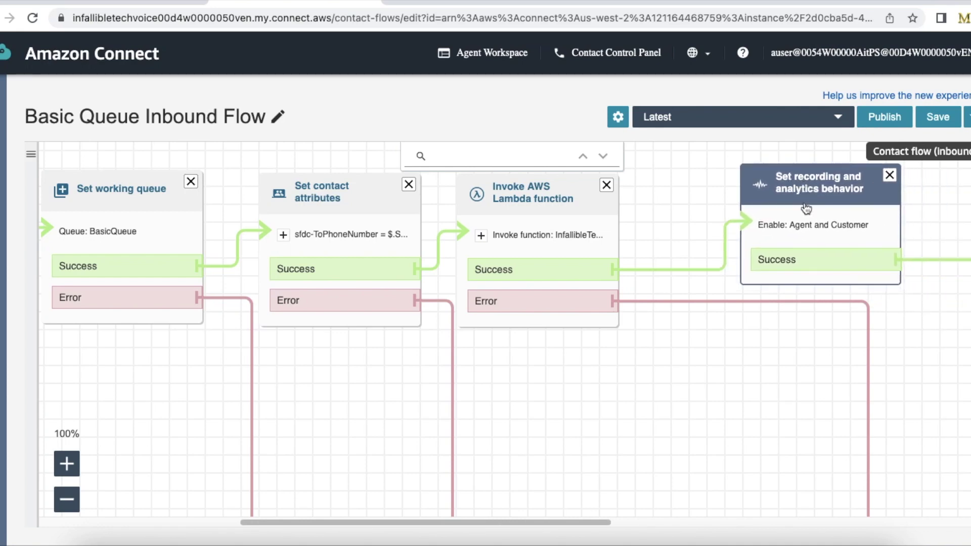
{"action": "left_click_drag", "start_coordinate": [808, 395], "coordinate": [653, 393]}
{"action": "scroll", "coordinate": [653, 394], "scroll_direction": "right", "scroll_amount": 3}
Step: Shift the languageCode attributes and Start media streaming blocks left into line beside it
{"action": "left_click_drag", "start_coordinate": [860, 202], "coordinate": [747, 202]}
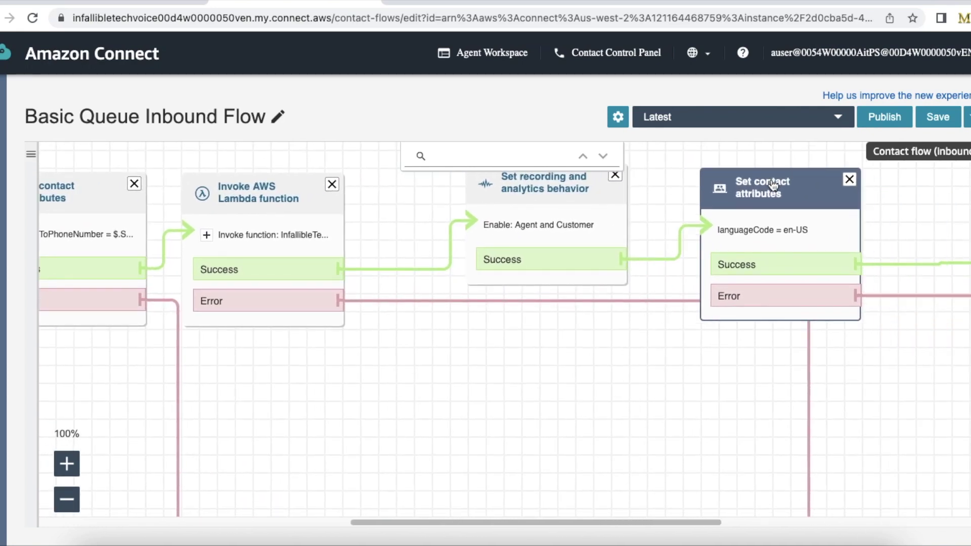
{"action": "scroll", "coordinate": [744, 382], "scroll_direction": "right", "scroll_amount": 6}
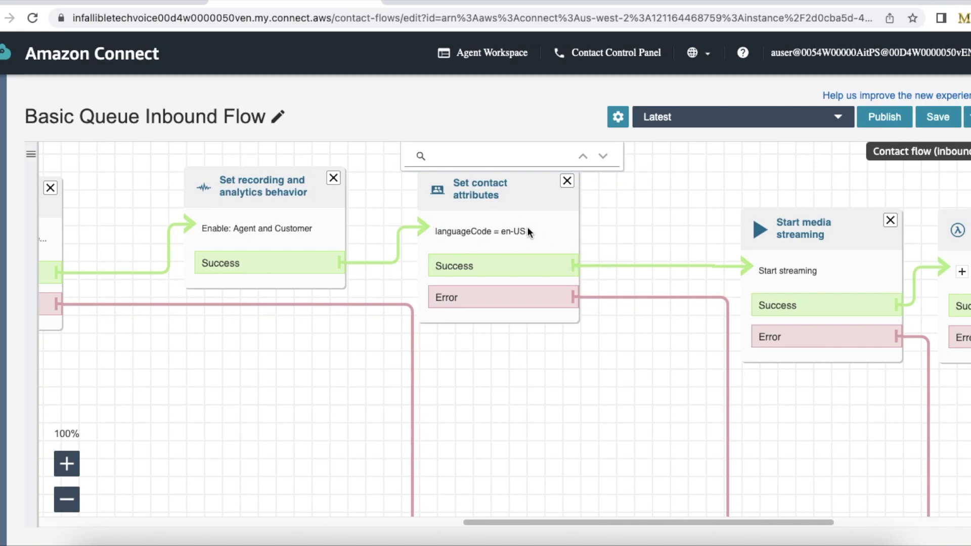
{"action": "left_click_drag", "start_coordinate": [820, 266], "coordinate": [721, 236]}
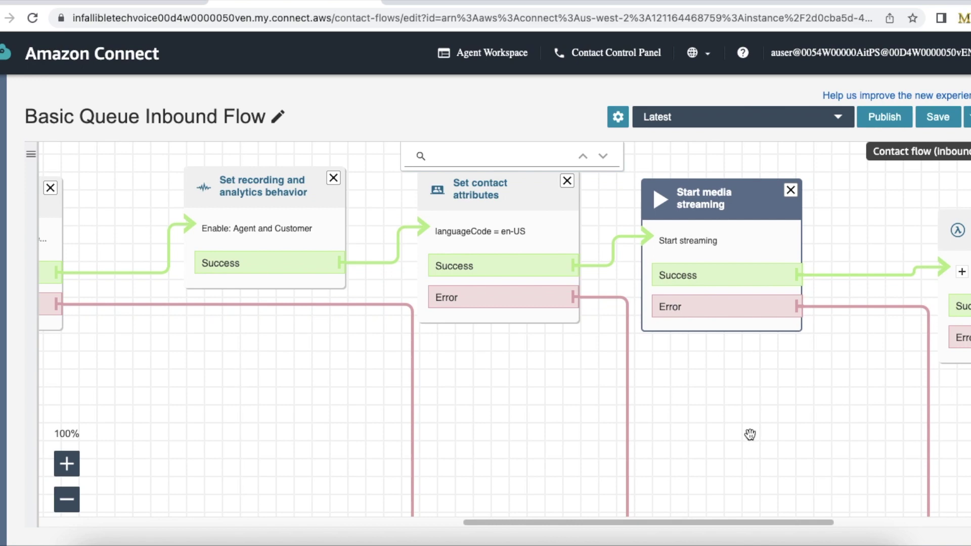
{"action": "left_click_drag", "start_coordinate": [776, 524], "coordinate": [841, 523]}
{"action": "left_click_drag", "start_coordinate": [841, 250], "coordinate": [762, 215]}
Step: Show the Lambda block's settings, which invoke InfallibleTechVoice-kvsConsumerTrigger
{"action": "left_click", "coordinate": [754, 202]}
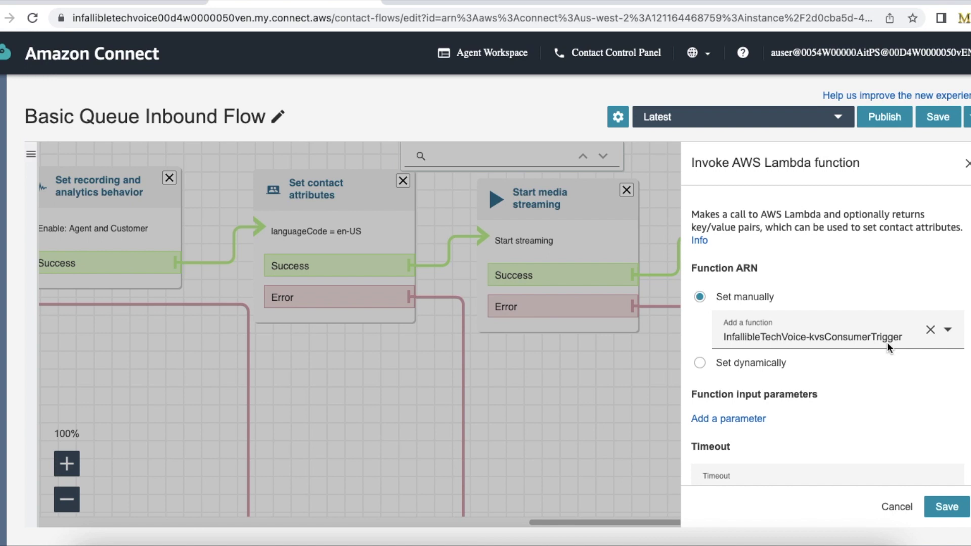
Step: Close the Lambda settings and move the Transfer to queue block up into line
{"action": "left_click", "coordinate": [891, 512]}
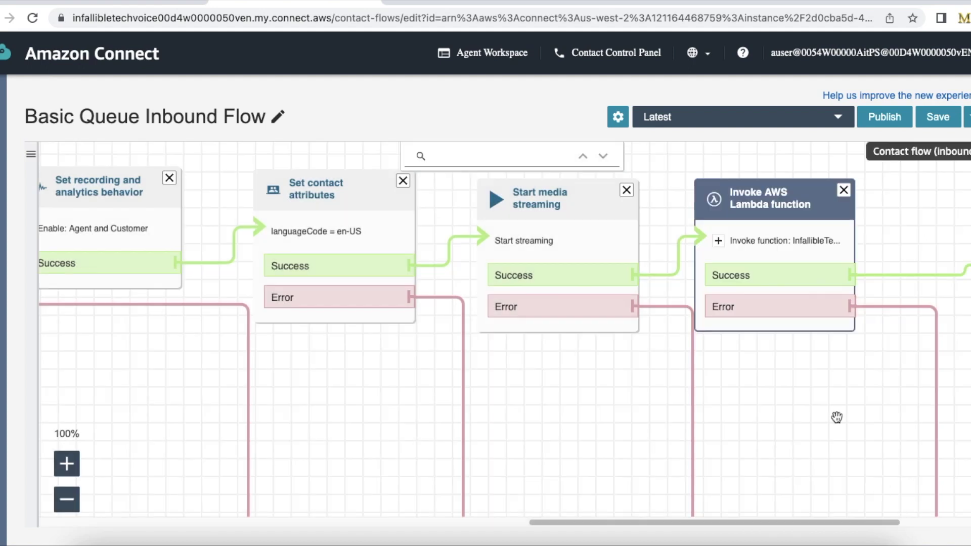
{"action": "left_click_drag", "start_coordinate": [863, 521], "coordinate": [934, 507]}
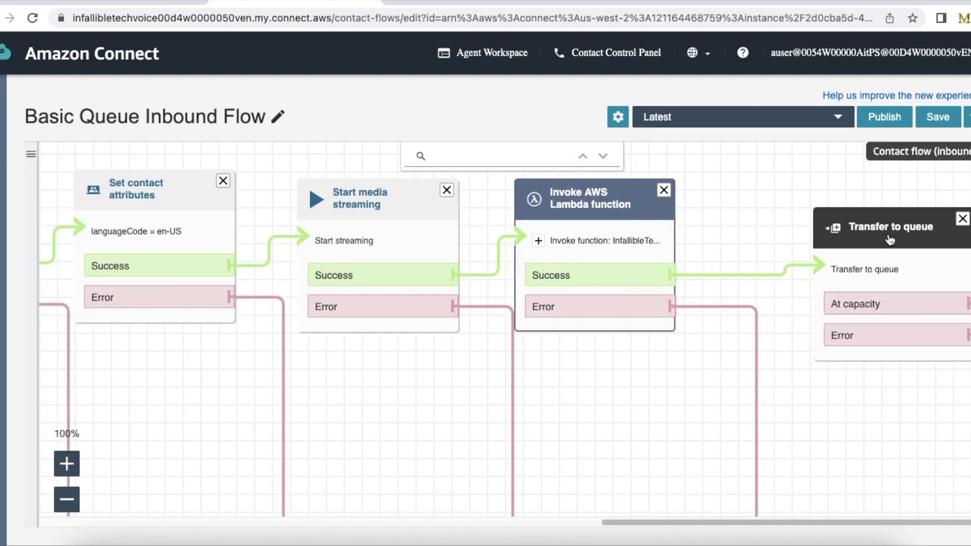
{"action": "left_click_drag", "start_coordinate": [890, 239], "coordinate": [830, 218]}
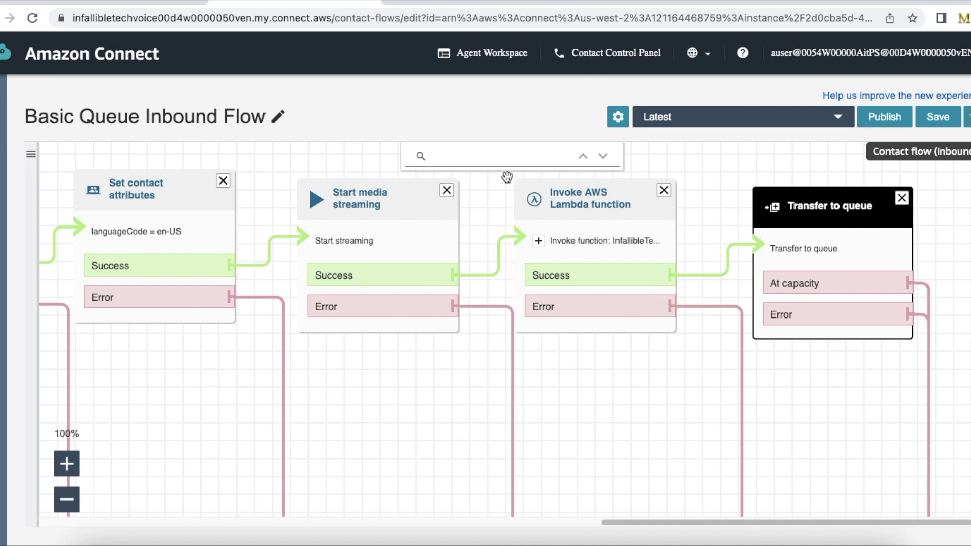
Step: Scroll the canvas back to the flow's start: logging, thank-you prompt, BasicQueue
{"action": "mouse_move", "coordinate": [263, 290]}
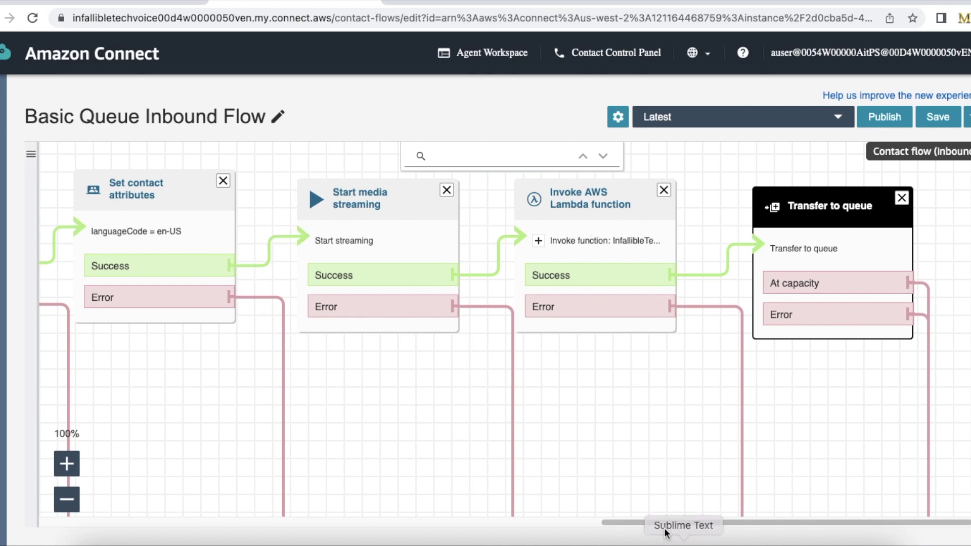
{"action": "left_click_drag", "start_coordinate": [666, 522], "coordinate": [606, 512]}
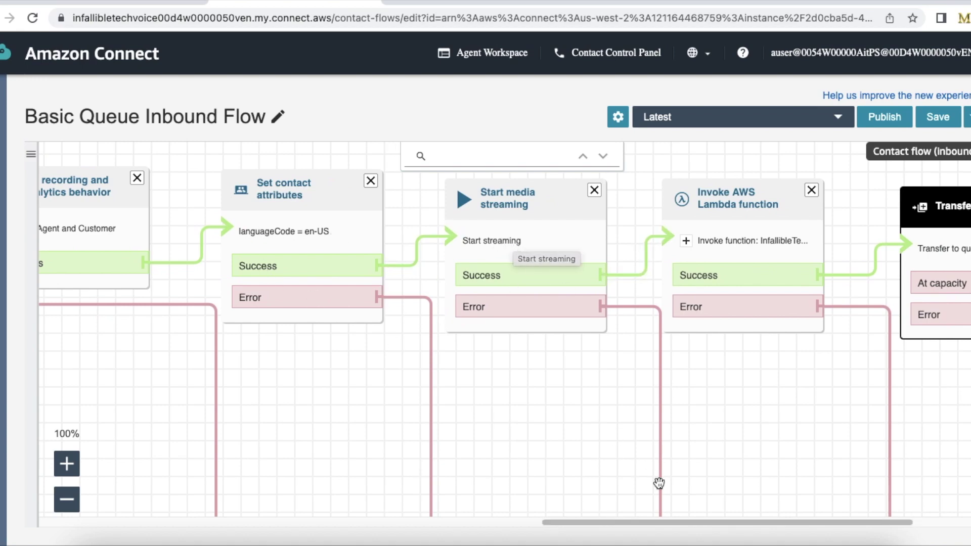
{"action": "left_click_drag", "start_coordinate": [665, 521], "coordinate": [717, 522]}
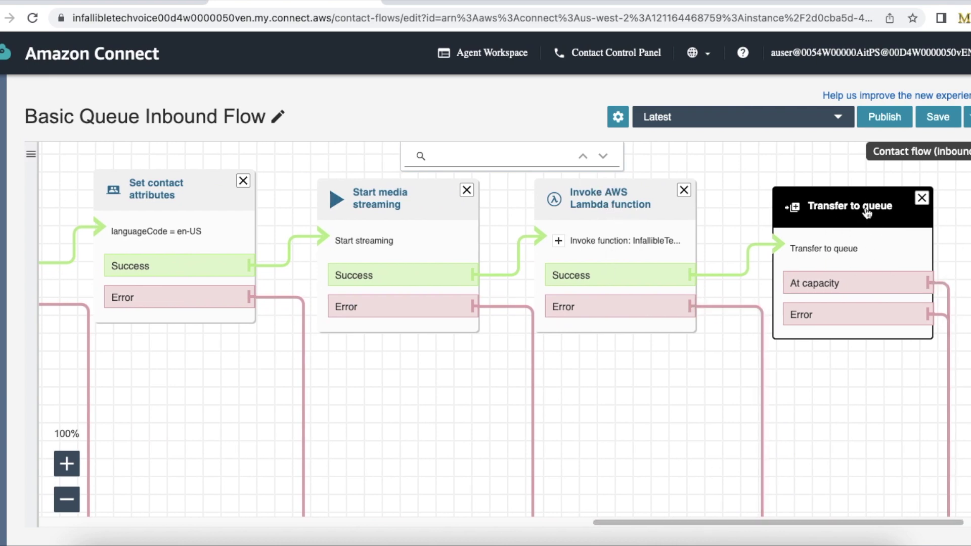
{"action": "left_click_drag", "start_coordinate": [862, 521], "coordinate": [335, 496]}
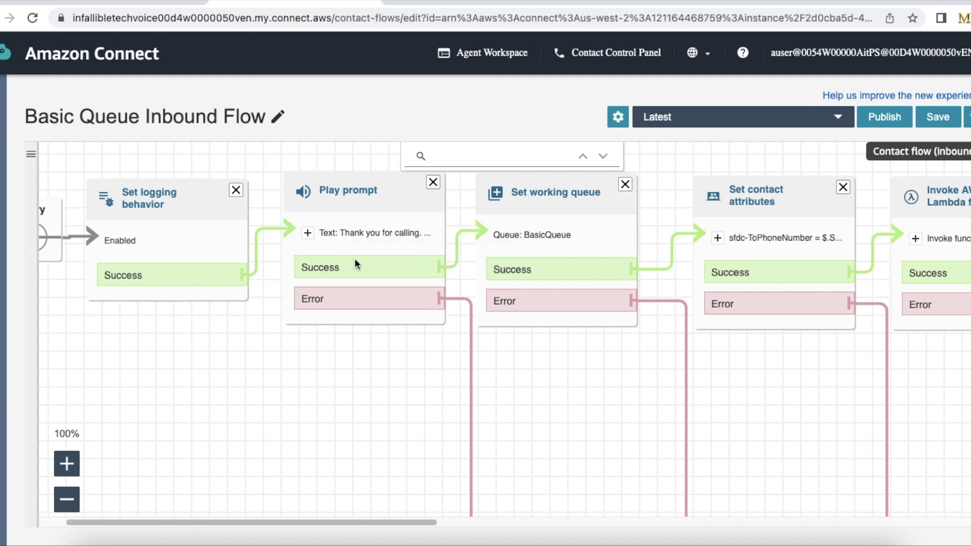
{"action": "left_click_drag", "start_coordinate": [390, 523], "coordinate": [478, 526]}
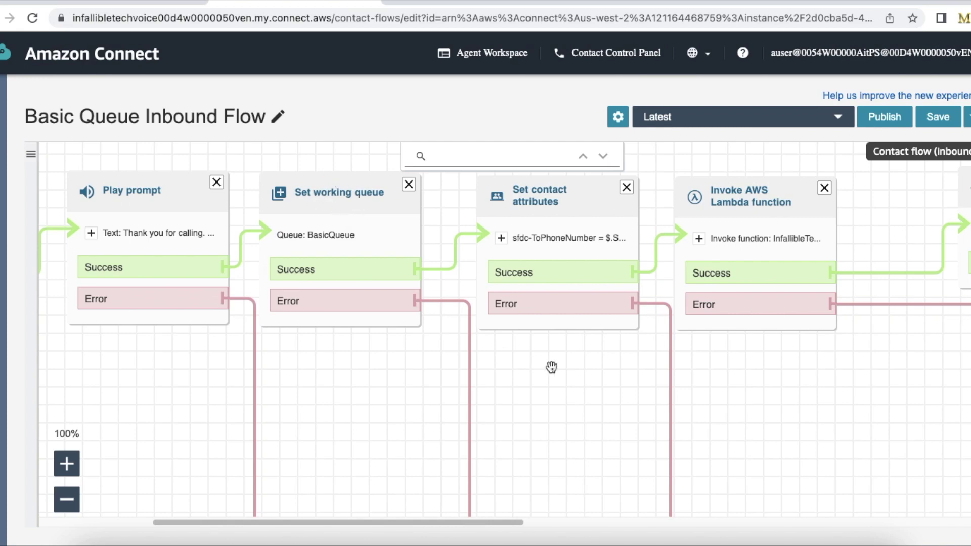
{"action": "left_click_drag", "start_coordinate": [618, 392], "coordinate": [437, 390]}
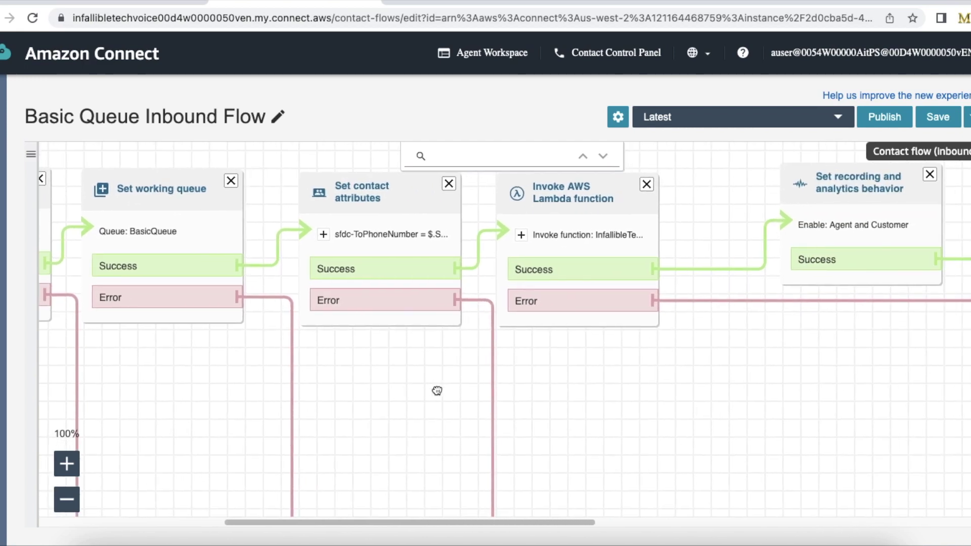
{"action": "left_click", "coordinate": [376, 201]}
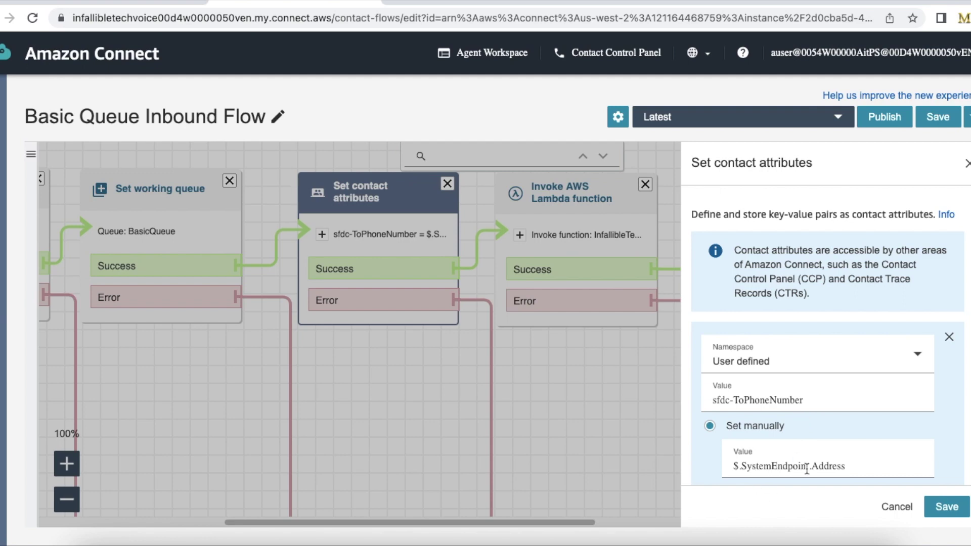
{"action": "left_click", "coordinate": [884, 507]}
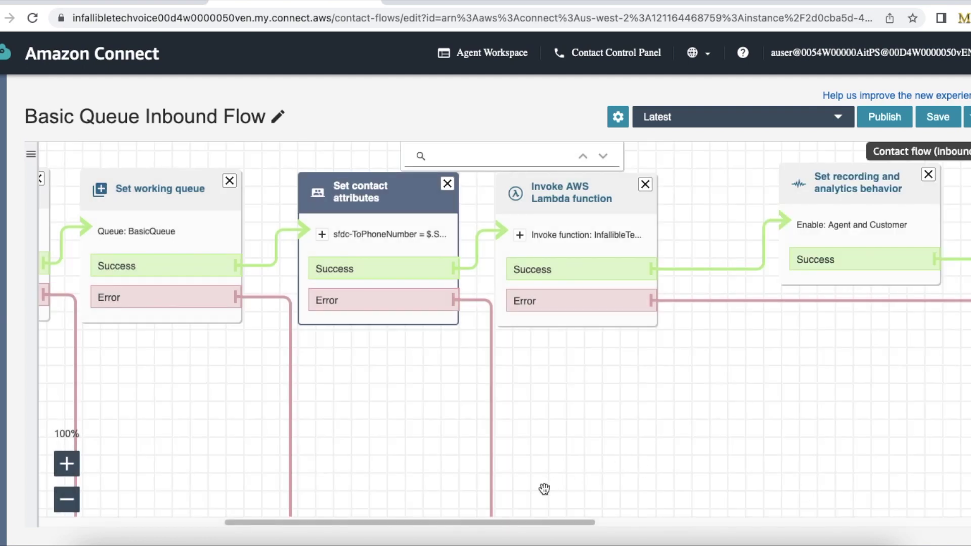
{"action": "left_click", "coordinate": [586, 198]}
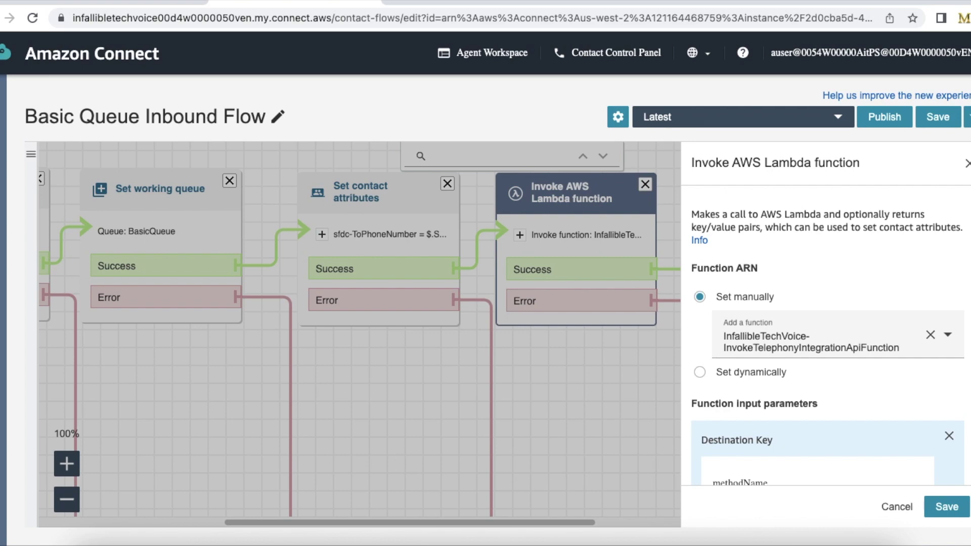
{"action": "scroll", "coordinate": [784, 394], "scroll_direction": "down", "scroll_amount": 3}
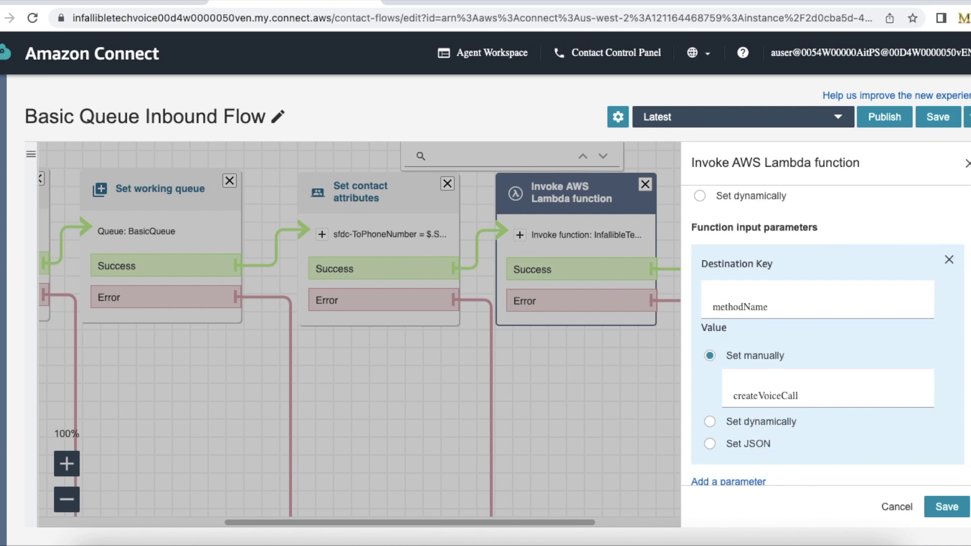
{"action": "left_click", "coordinate": [915, 512]}
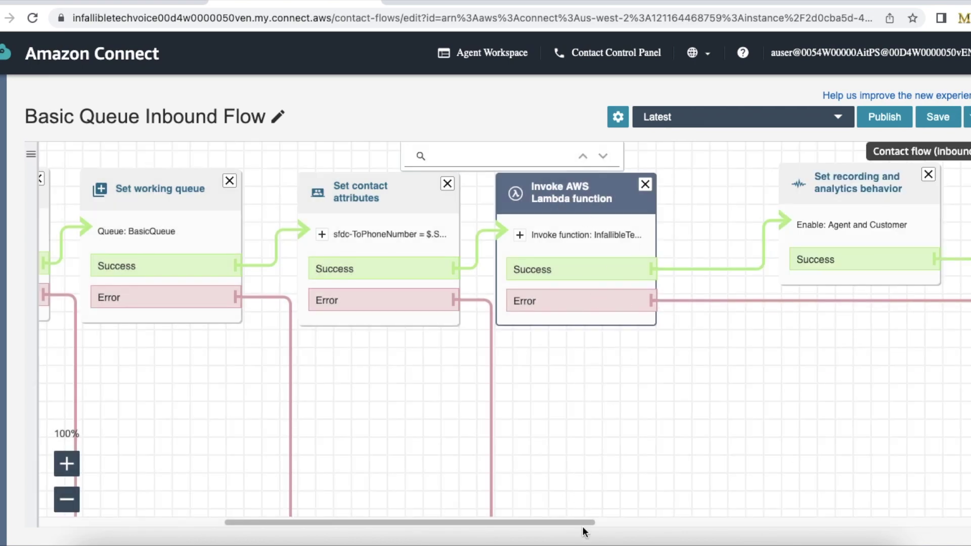
{"action": "left_click_drag", "start_coordinate": [581, 523], "coordinate": [731, 523]}
{"action": "left_click", "coordinate": [493, 192]}
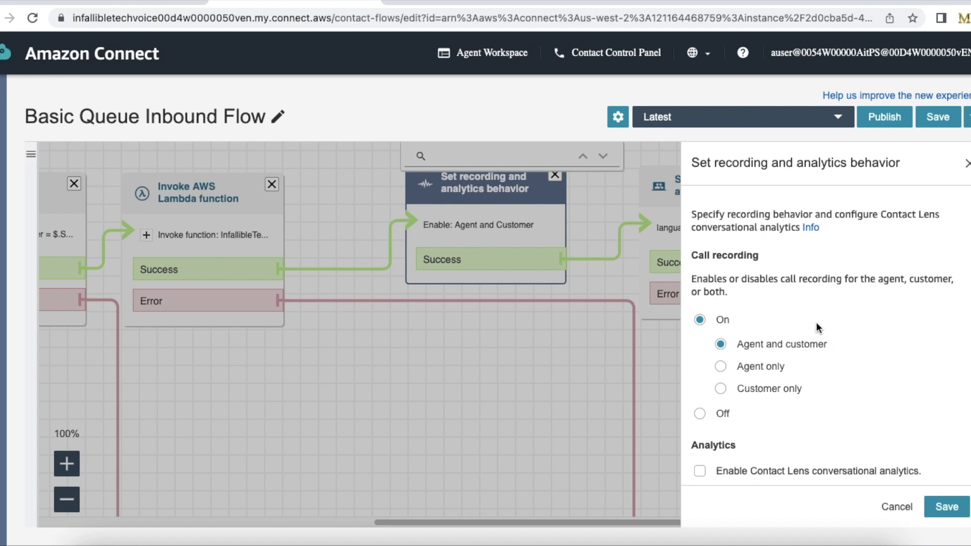
{"action": "left_click", "coordinate": [895, 507]}
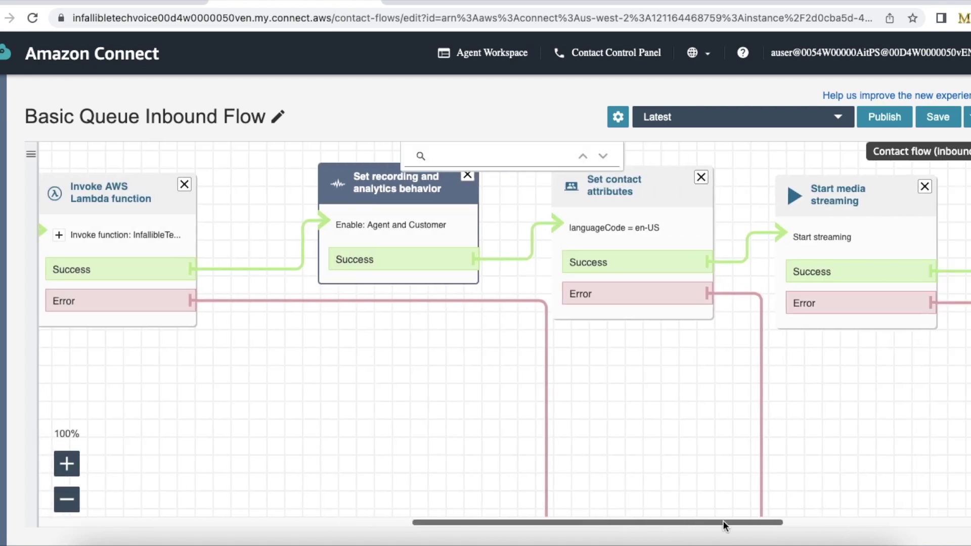
{"action": "left_click_drag", "start_coordinate": [723, 522], "coordinate": [881, 522]}
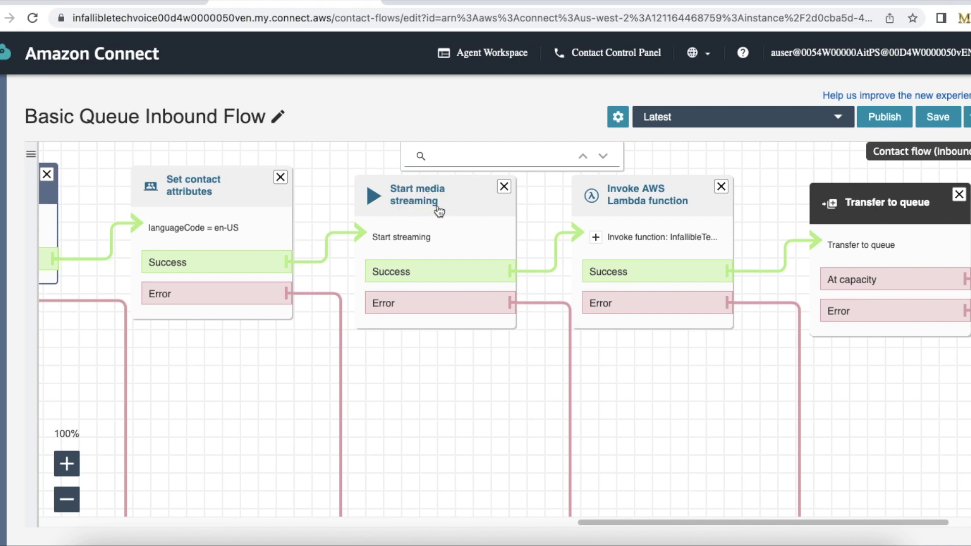
Step: View the kvsConsumerTrigger Lambda block's settings, close them, then bring them up again
{"action": "left_click", "coordinate": [632, 201]}
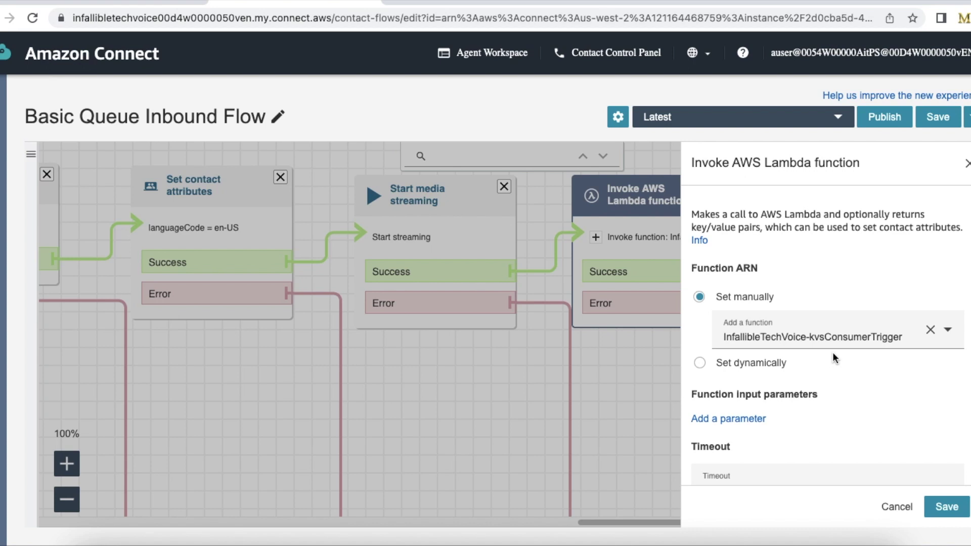
{"action": "left_click", "coordinate": [909, 509]}
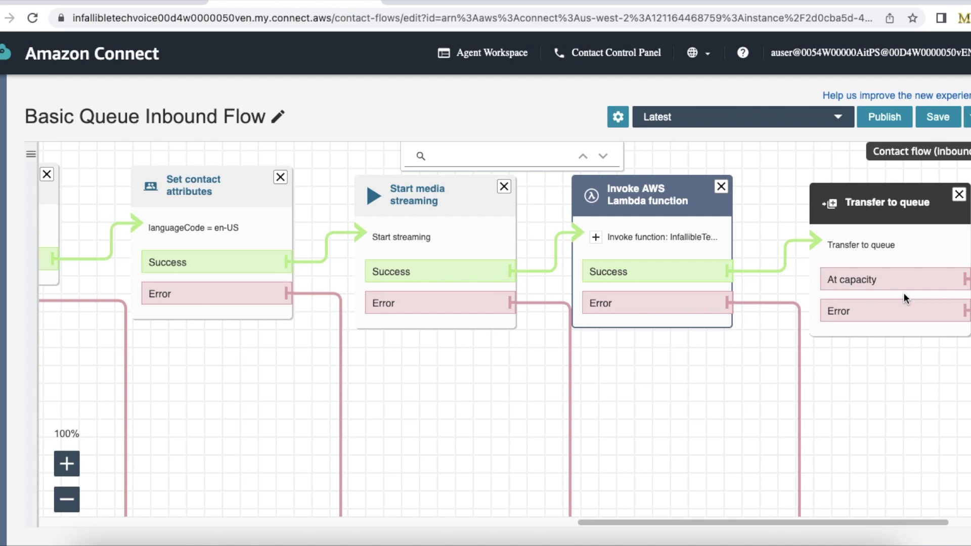
{"action": "left_click", "coordinate": [646, 201]}
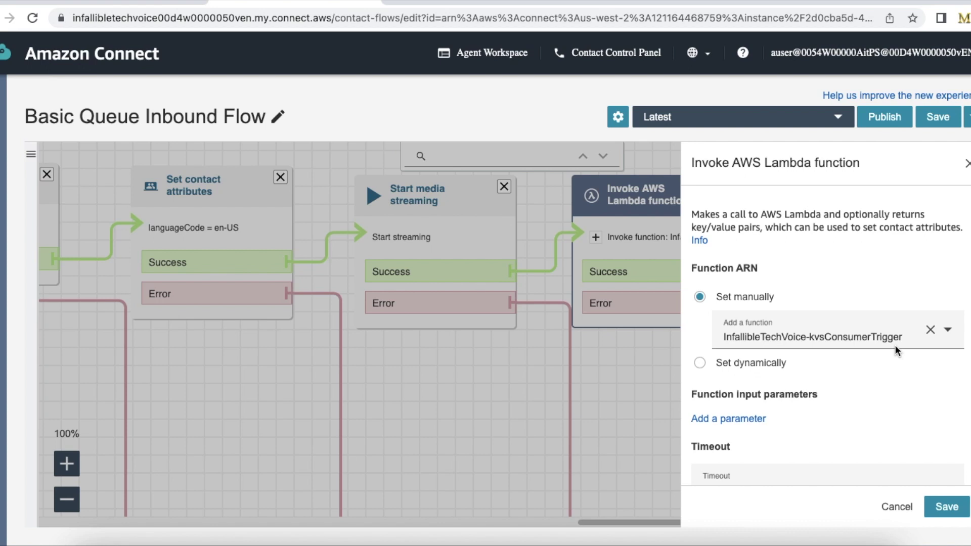
{"action": "mouse_move", "coordinate": [3, 143]}
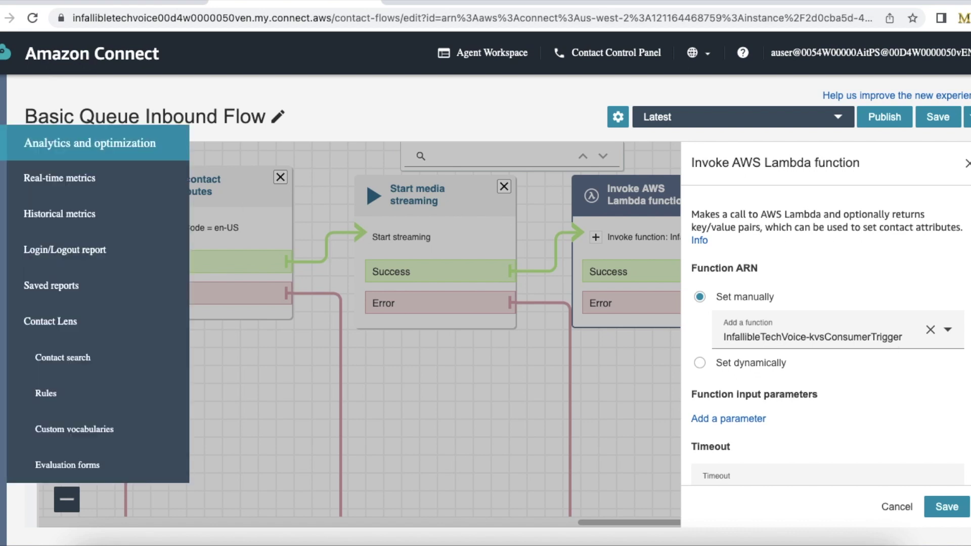